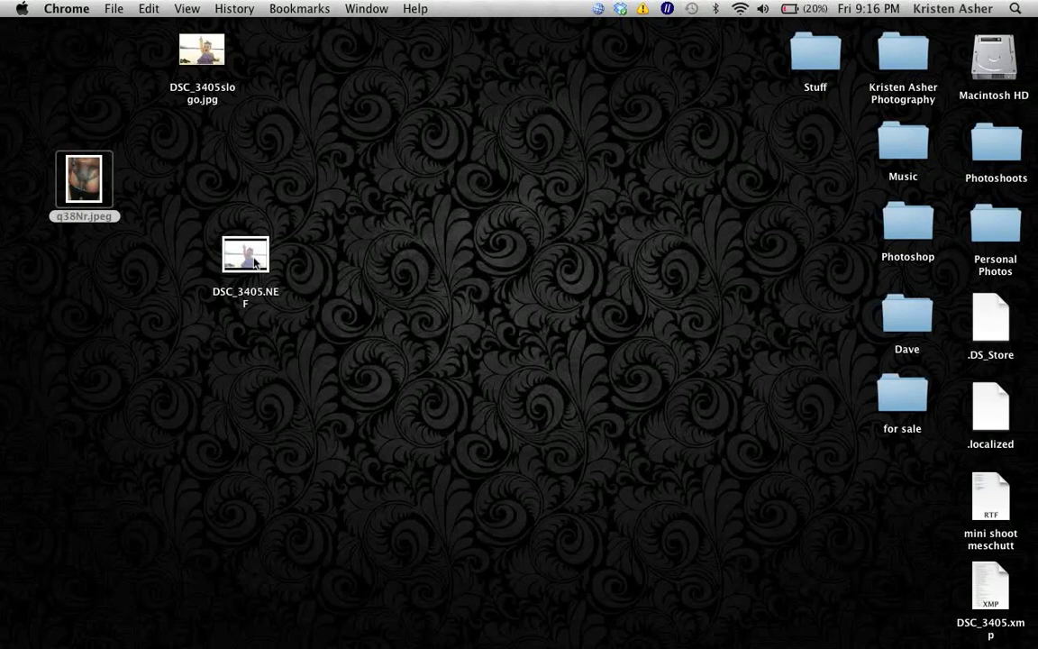
# Open DSC_3405.NEF from the desktop in Photoshop's Camera Raw and lower the photo's exposure to -1.60
pyautogui.click(243, 252)
pyautogui.moveTo(253, 262); pyautogui.dragTo(40, 313)
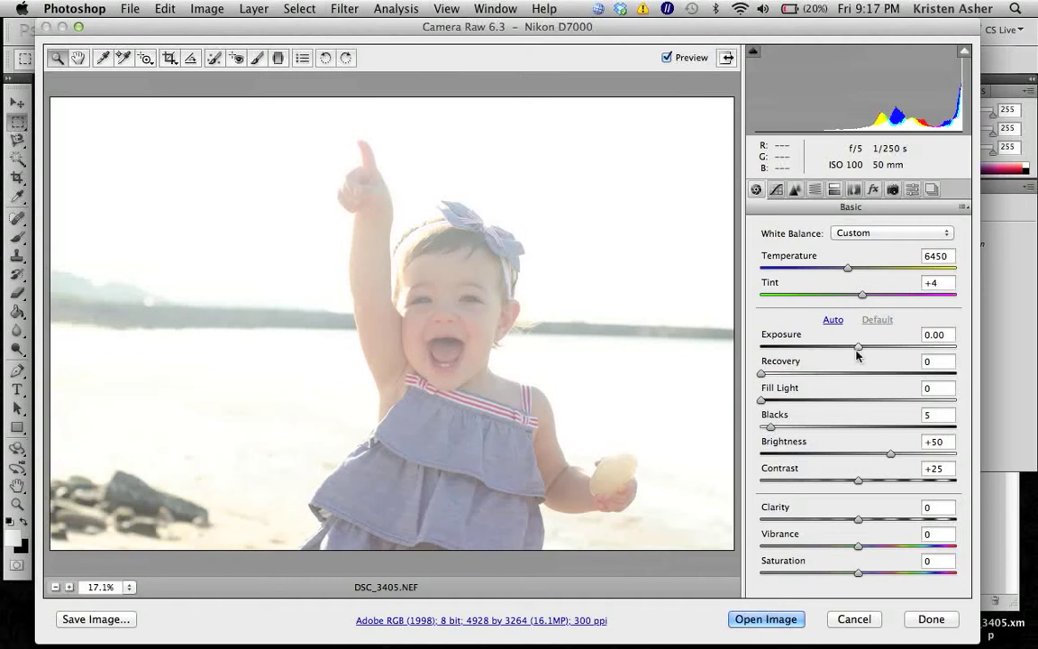
pyautogui.moveTo(861, 351); pyautogui.dragTo(822, 357)
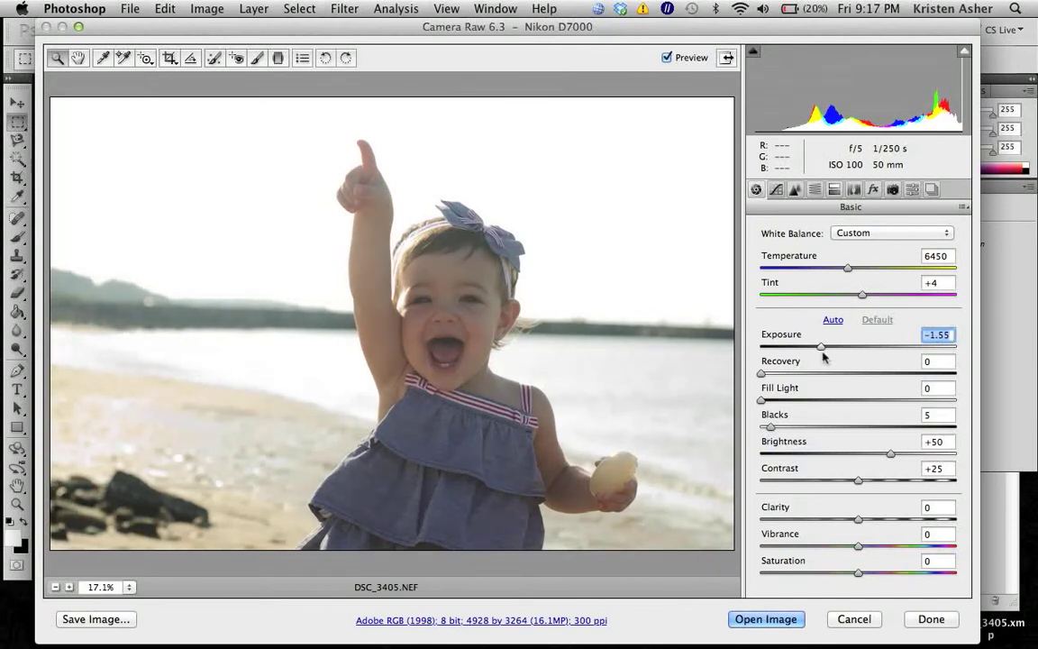
pyautogui.moveTo(822, 357); pyautogui.dragTo(824, 357)
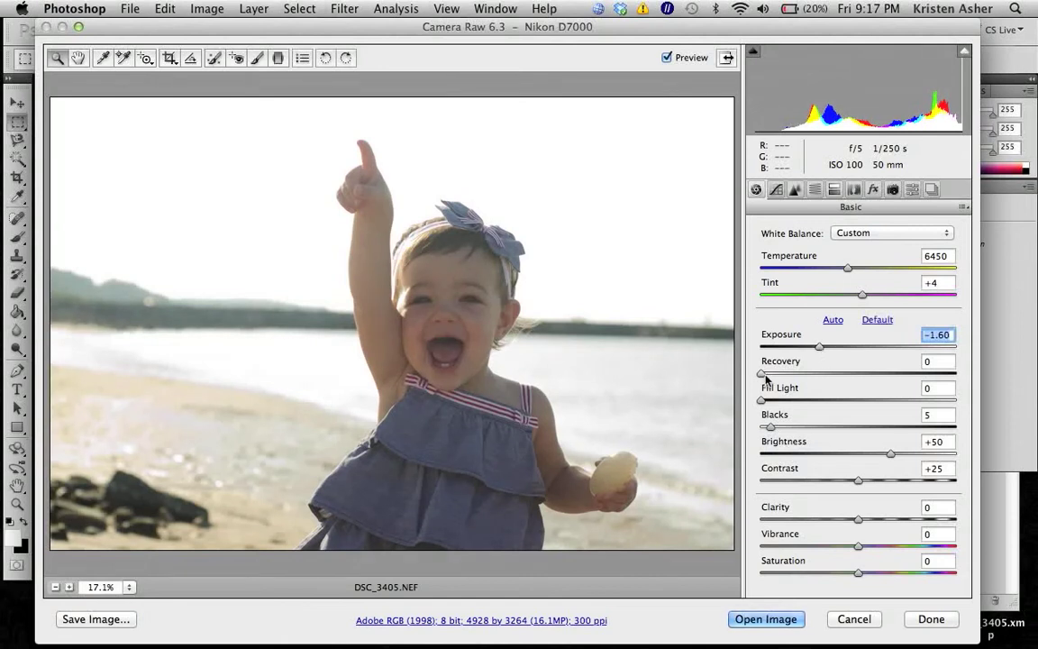
# Set the photo's Recovery to 8, Fill Light to 10 and Blacks to 20
pyautogui.moveTo(765, 375); pyautogui.dragTo(783, 388)
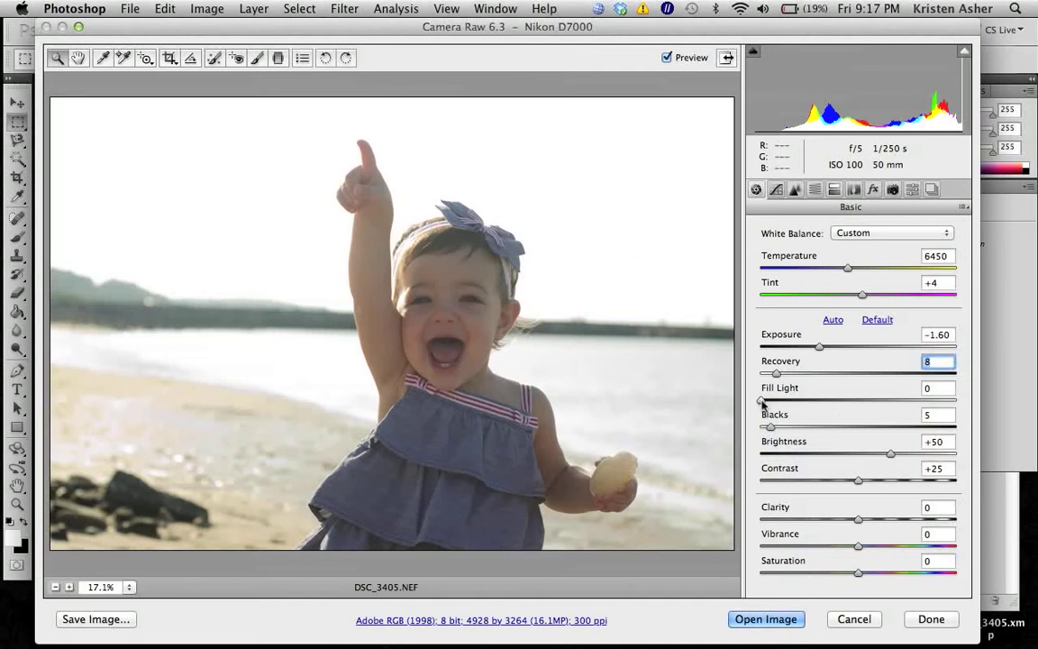
pyautogui.moveTo(763, 403)
pyautogui.mouseDown()
pyautogui.moveTo(787, 405)
pyautogui.moveTo(782, 412)
pyautogui.mouseUp()
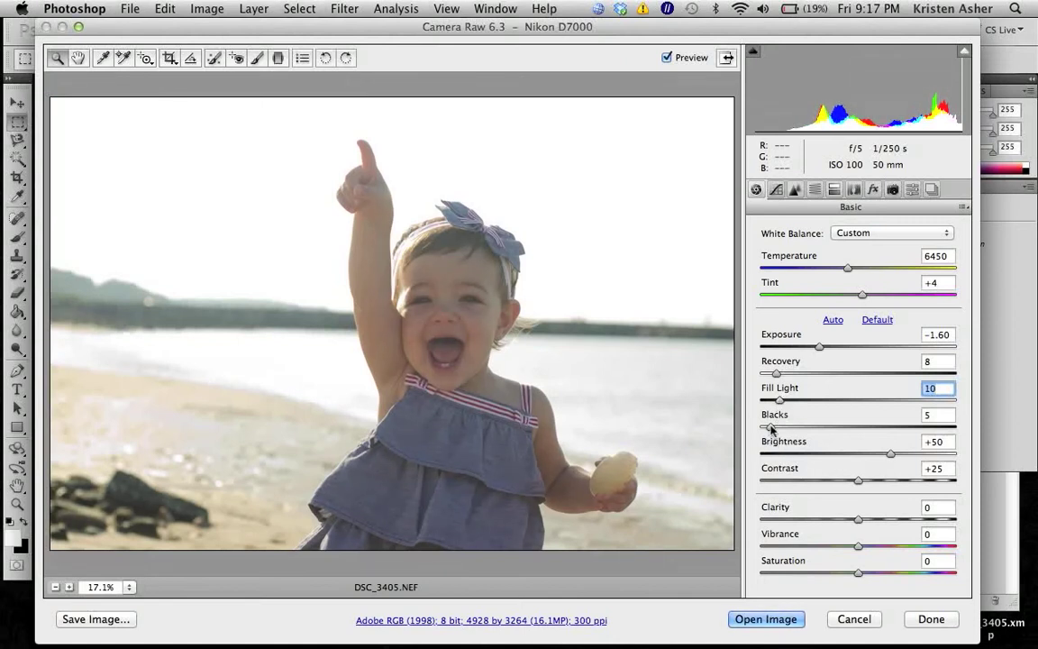
pyautogui.moveTo(771, 431); pyautogui.dragTo(799, 433)
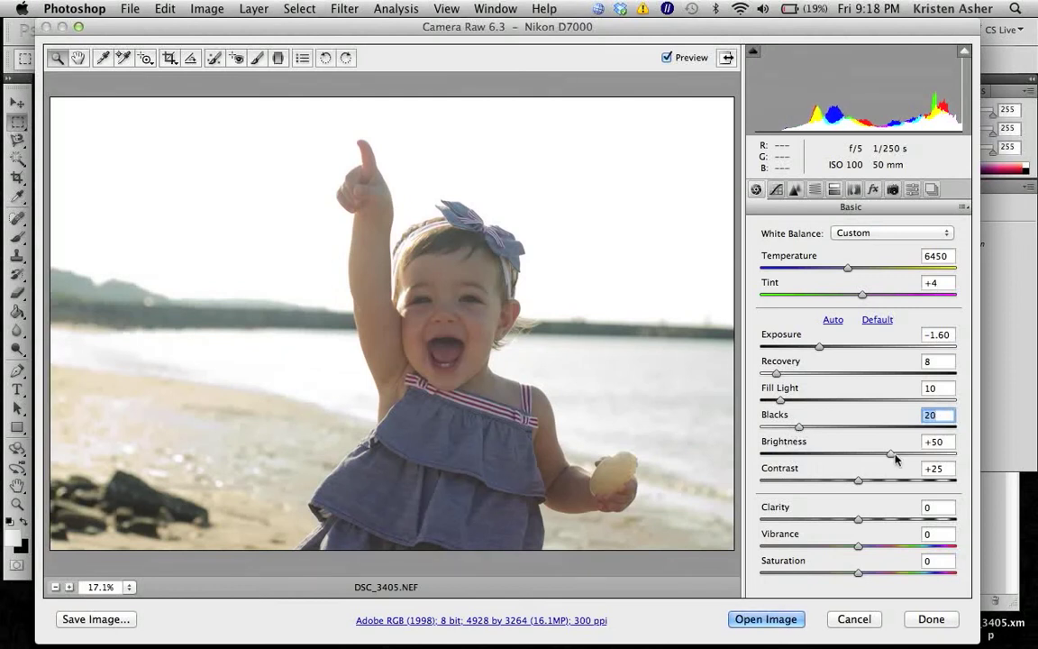
# Set the photo's Contrast to +48 and Fill Light to 13
pyautogui.moveTo(890, 453); pyautogui.dragTo(894, 490)
pyautogui.doubleClick(897, 456)
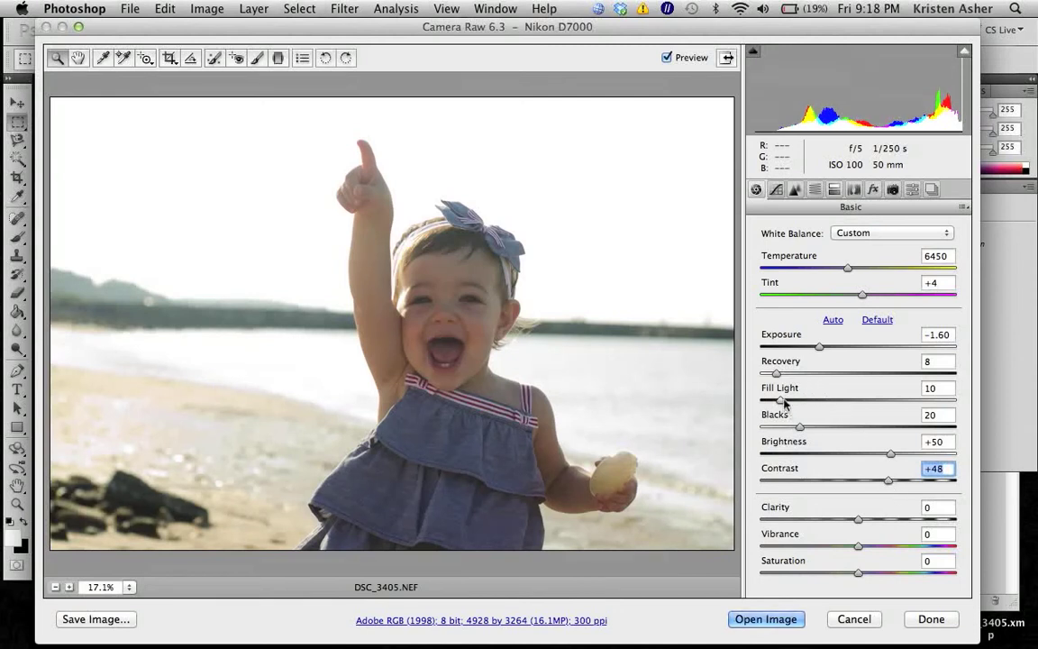
pyautogui.moveTo(786, 403); pyautogui.dragTo(792, 405)
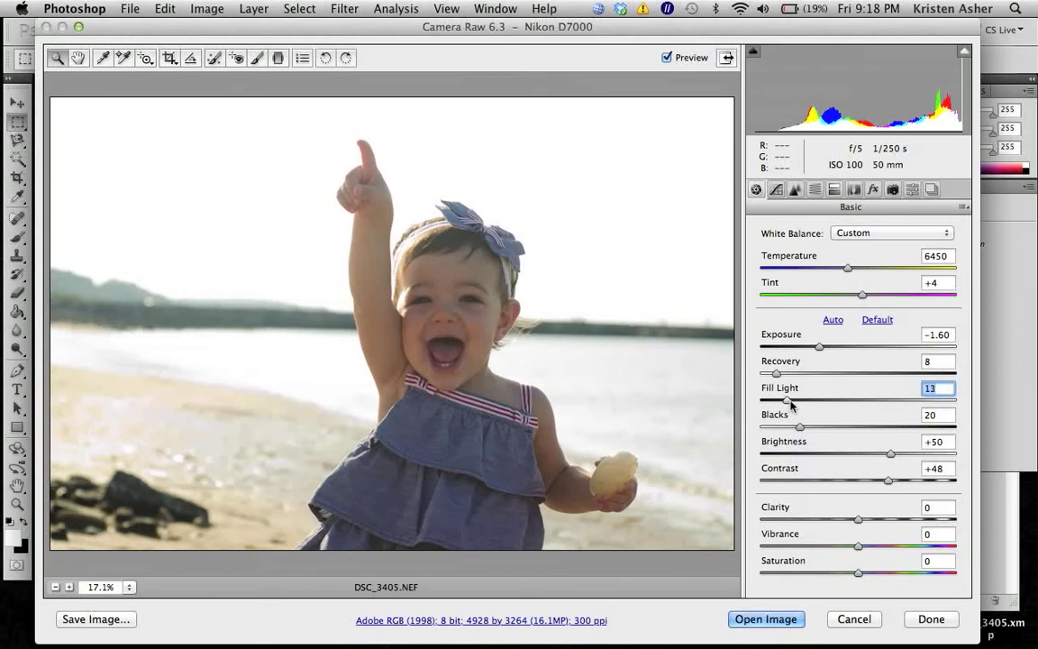
# Set the photo's Saturation to +12
pyautogui.click(859, 575)
pyautogui.moveTo(859, 579); pyautogui.dragTo(875, 581)
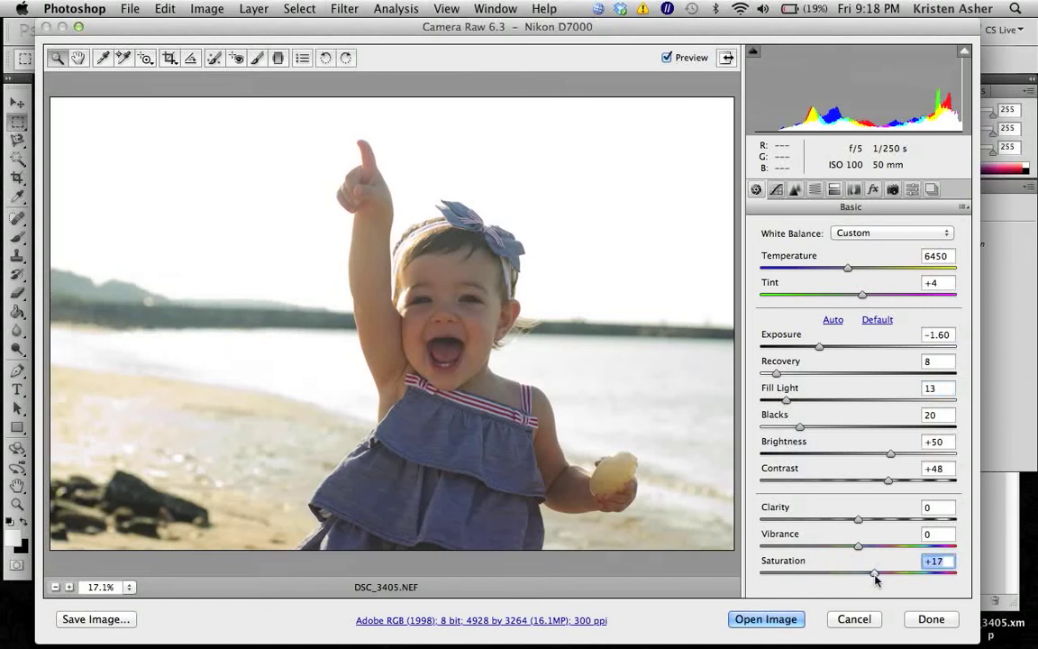
pyautogui.moveTo(876, 580); pyautogui.dragTo(872, 580)
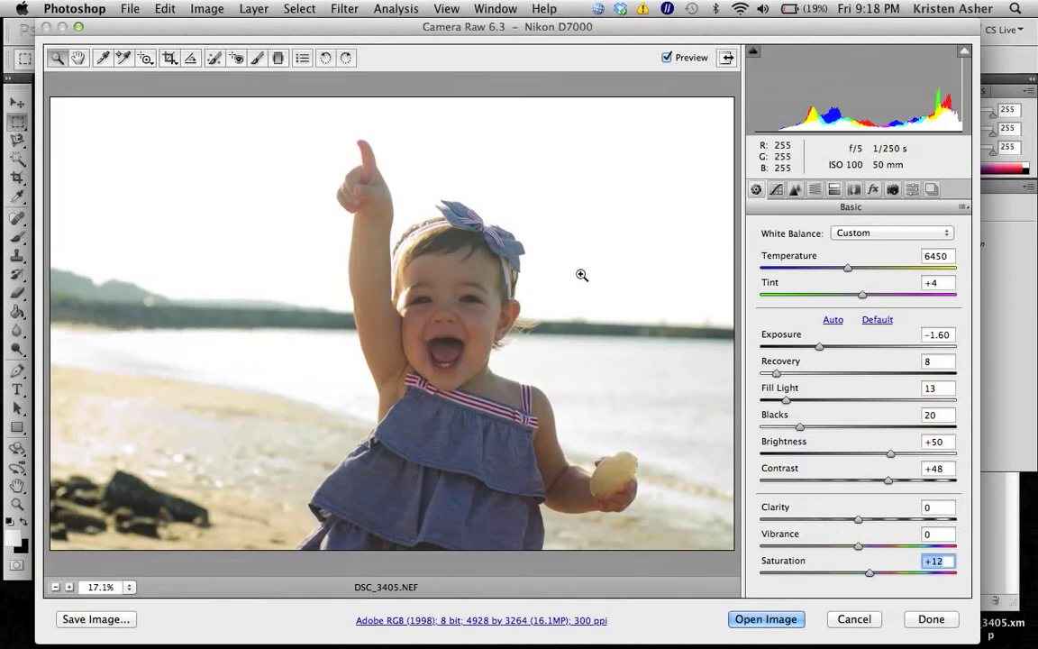
pyautogui.click(487, 266)
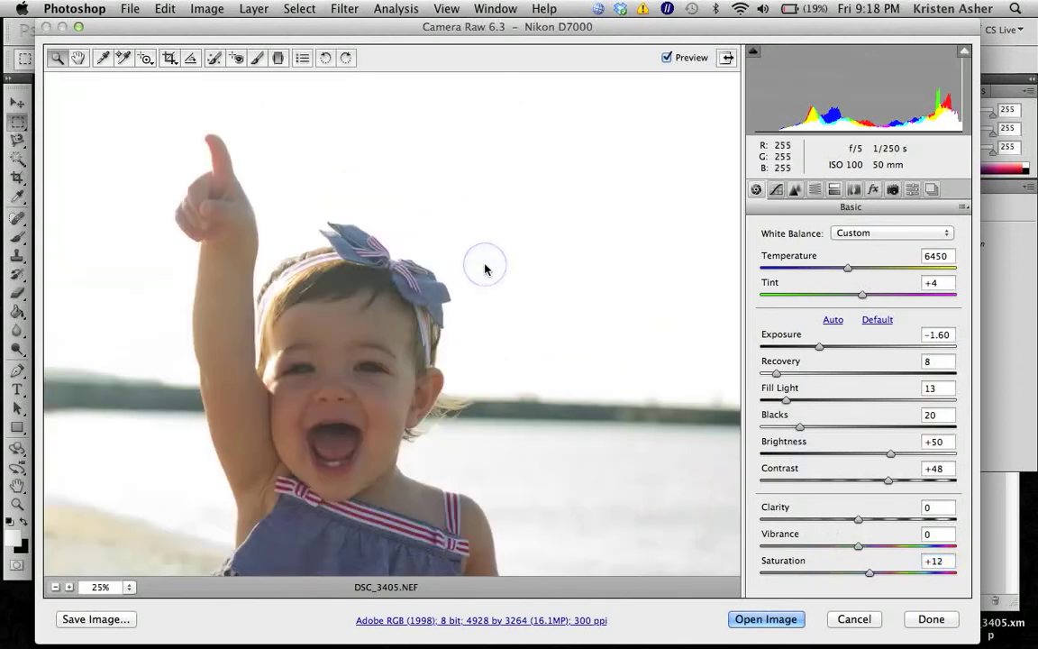
pyautogui.click(431, 267)
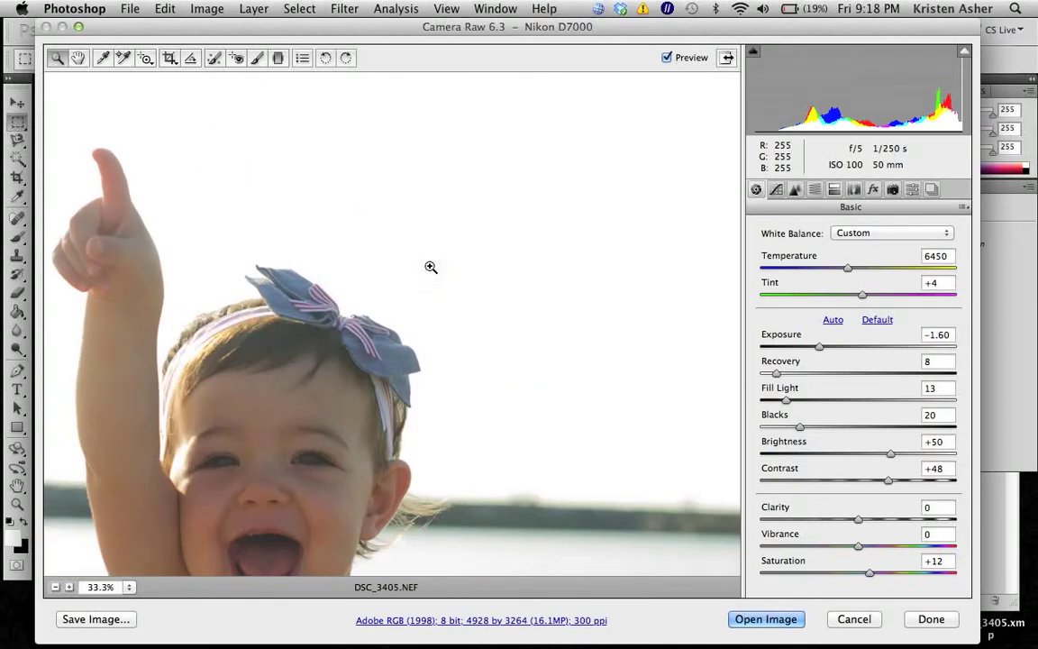
pyautogui.press('super+0')
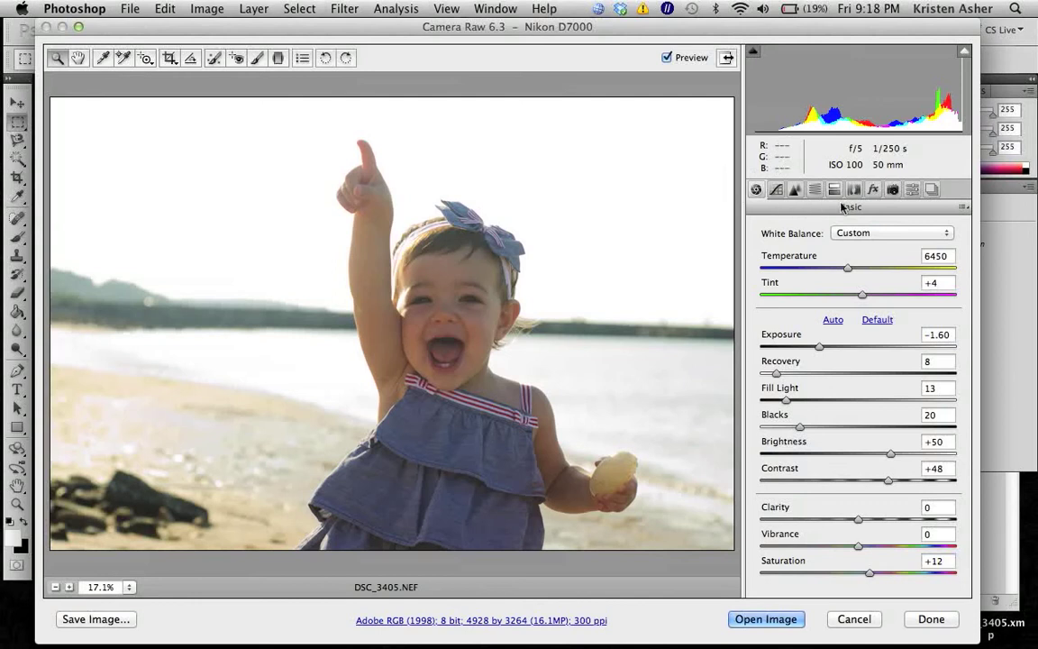
# Set the parametric tone curve's Highlights to +3 and Lights to +34
pyautogui.click(776, 190)
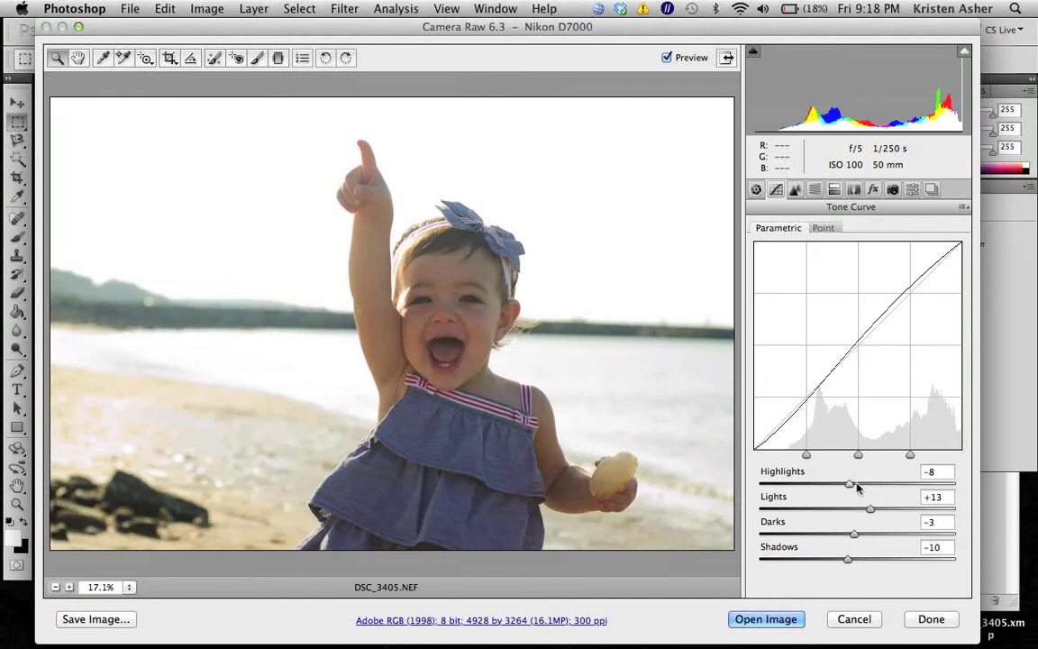
pyautogui.moveTo(850, 486); pyautogui.dragTo(894, 514)
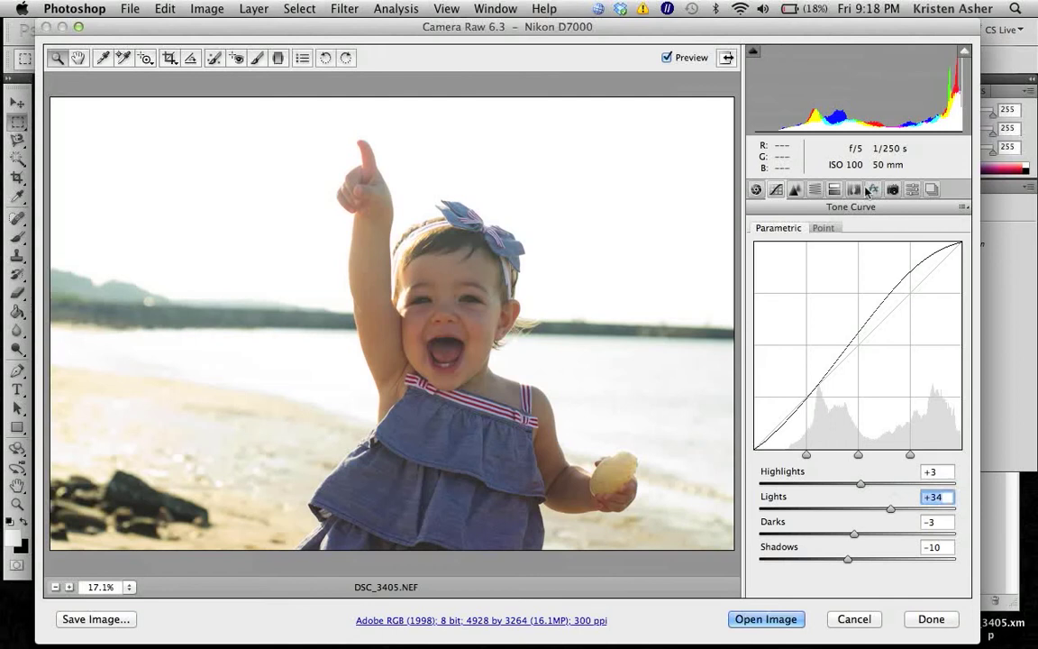
# Look through the Detail, HSL / Grayscale, Effects and Camera Calibration settings and the Crop tool, and return to the Basic adjustments
pyautogui.click(795, 190)
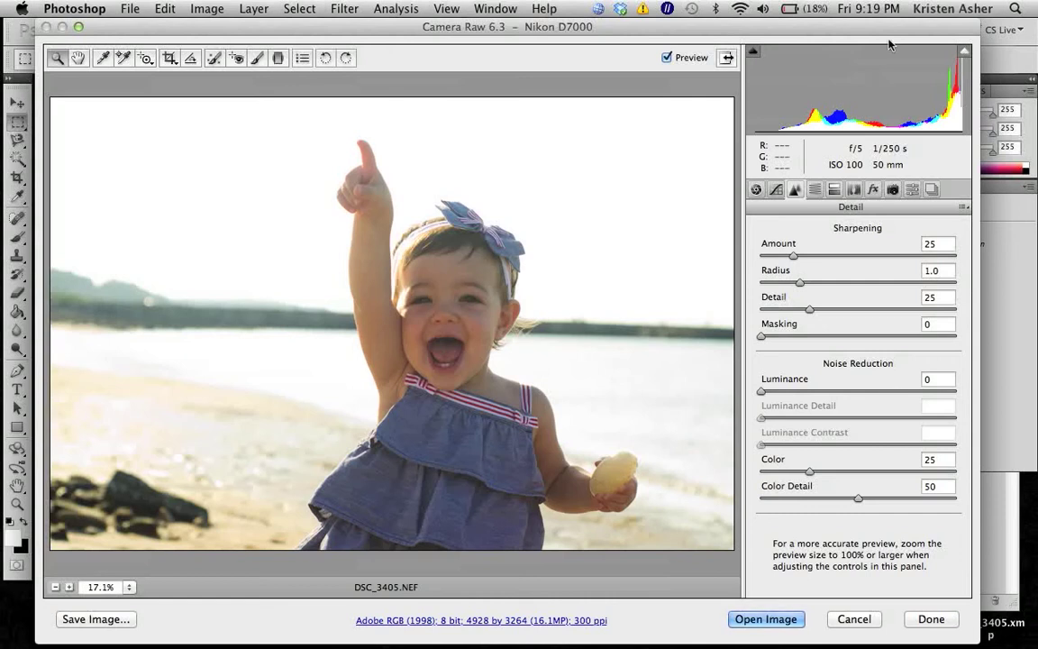
pyautogui.click(815, 189)
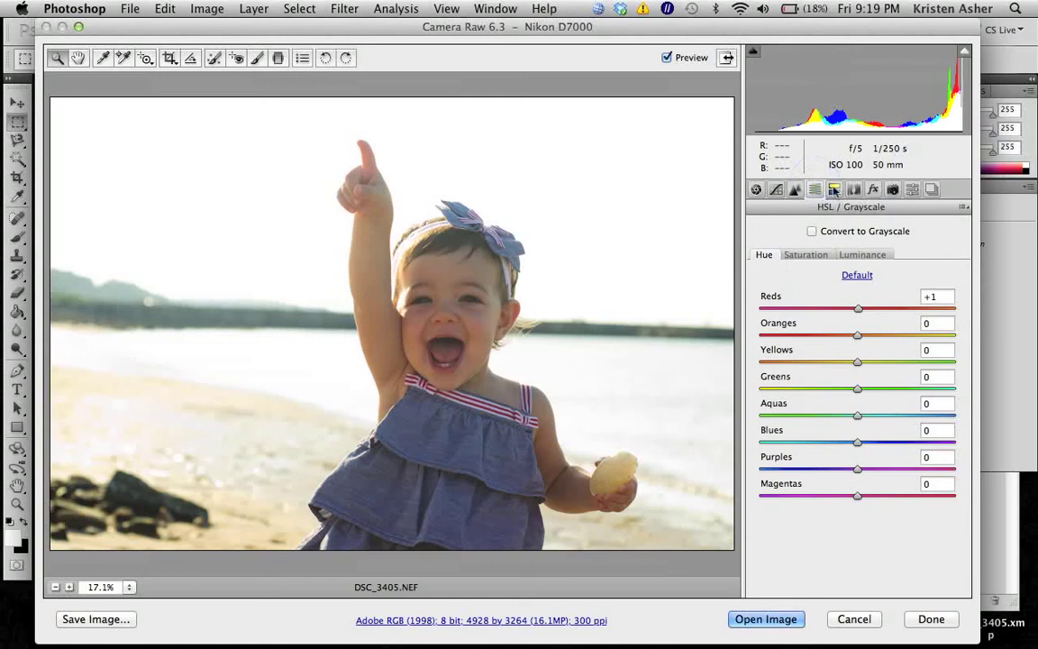
pyautogui.click(834, 189)
pyautogui.click(816, 189)
pyautogui.click(855, 189)
pyautogui.click(874, 190)
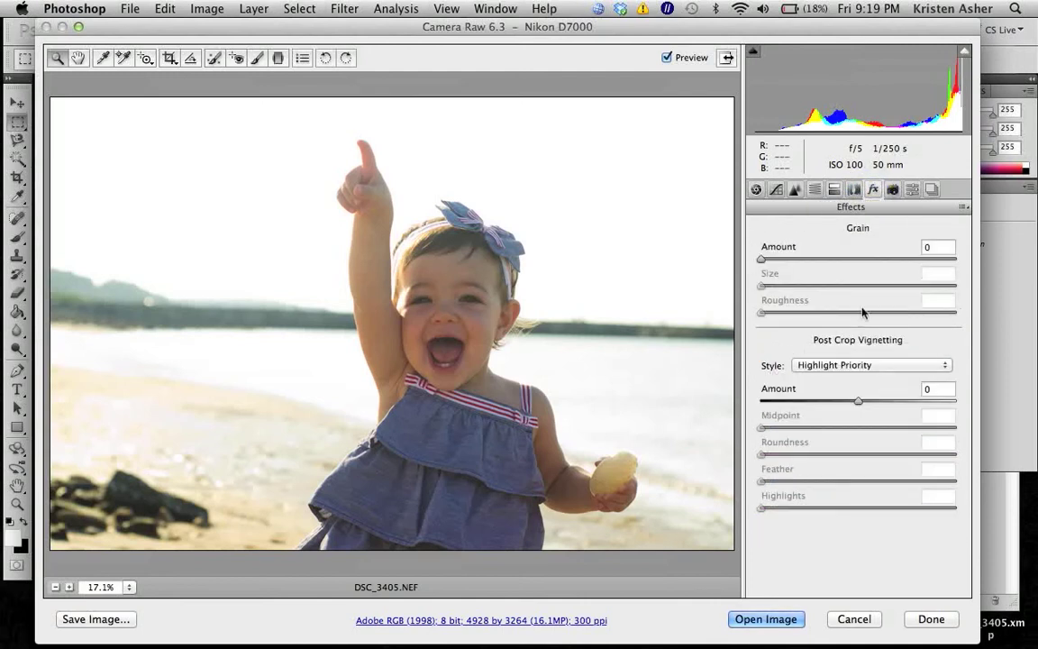
pyautogui.click(893, 190)
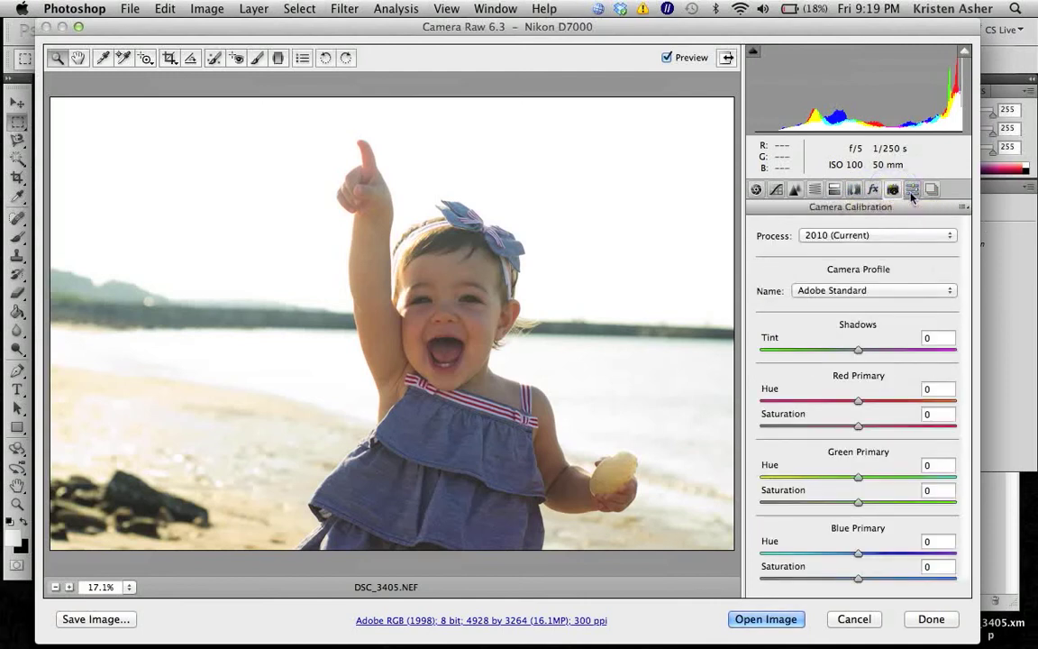
pyautogui.click(911, 190)
pyautogui.click(774, 190)
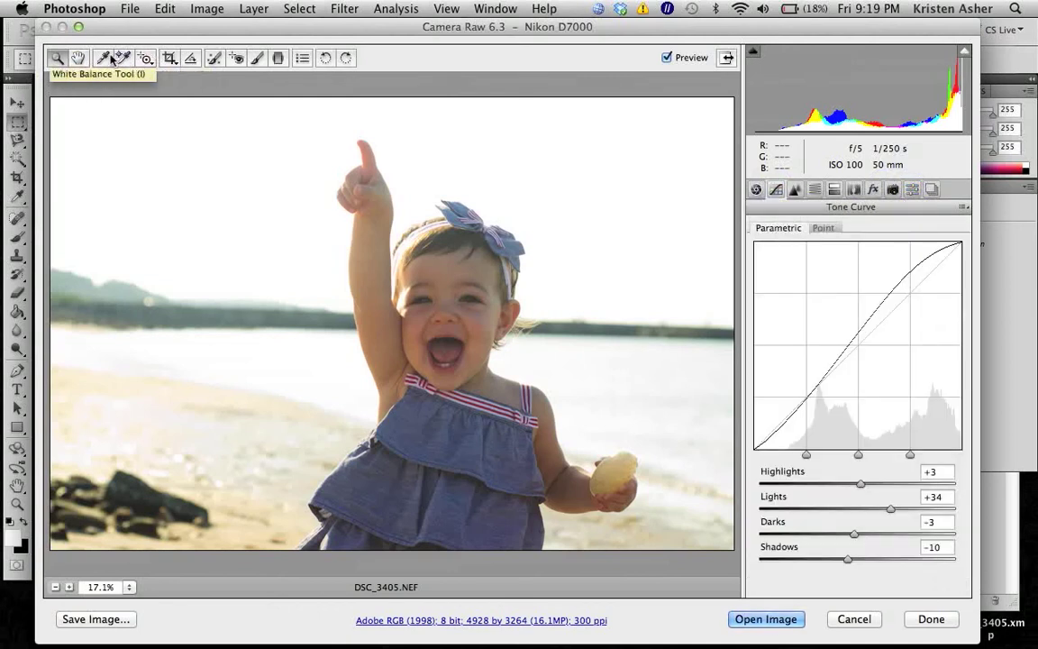
pyautogui.click(168, 58)
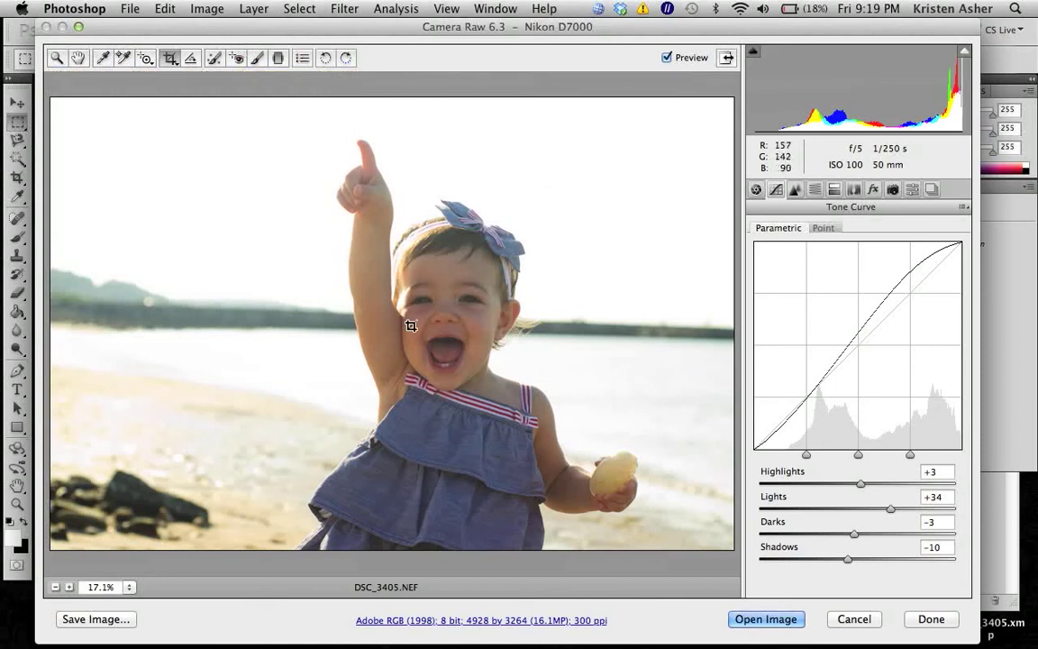
pyautogui.click(756, 191)
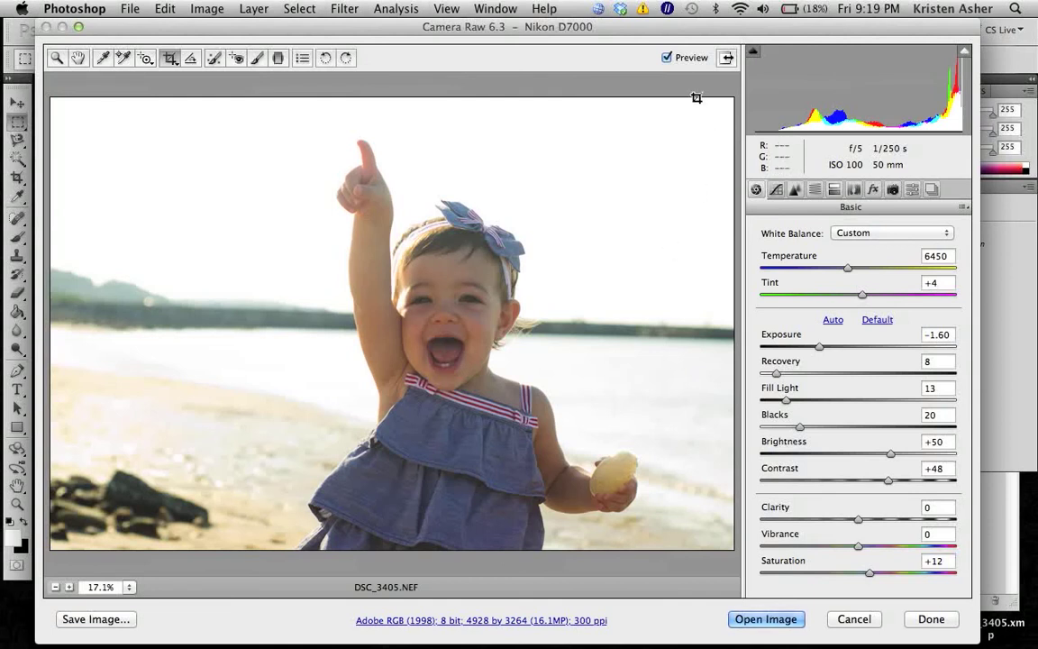
# Compare the photo with and without the raw adjustments, and open the adjusted image for further editing
pyautogui.click(667, 57)
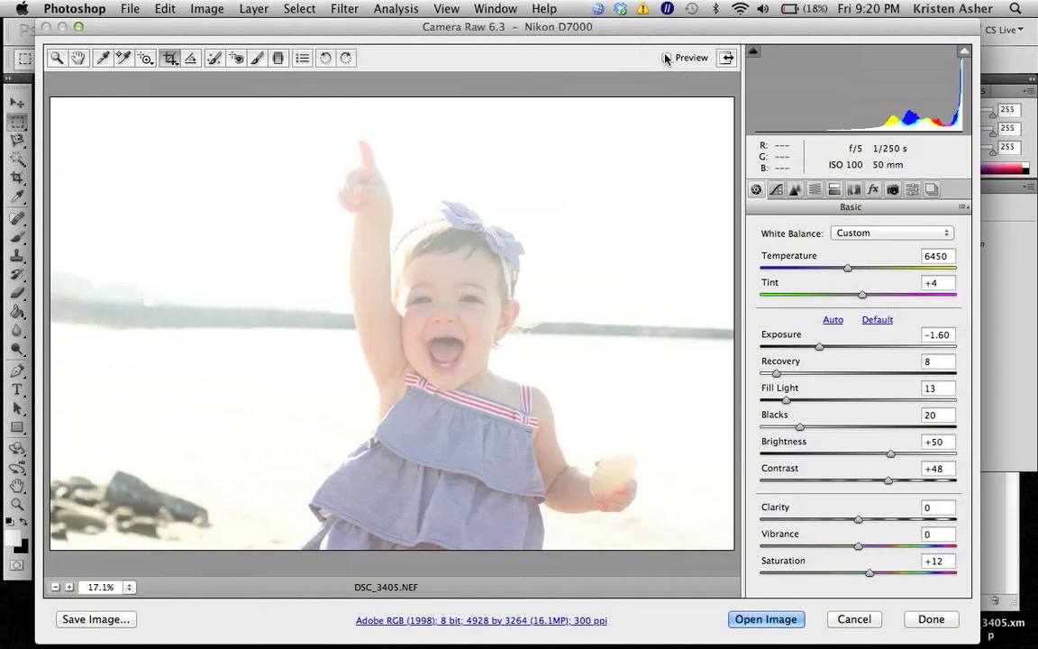
pyautogui.click(667, 58)
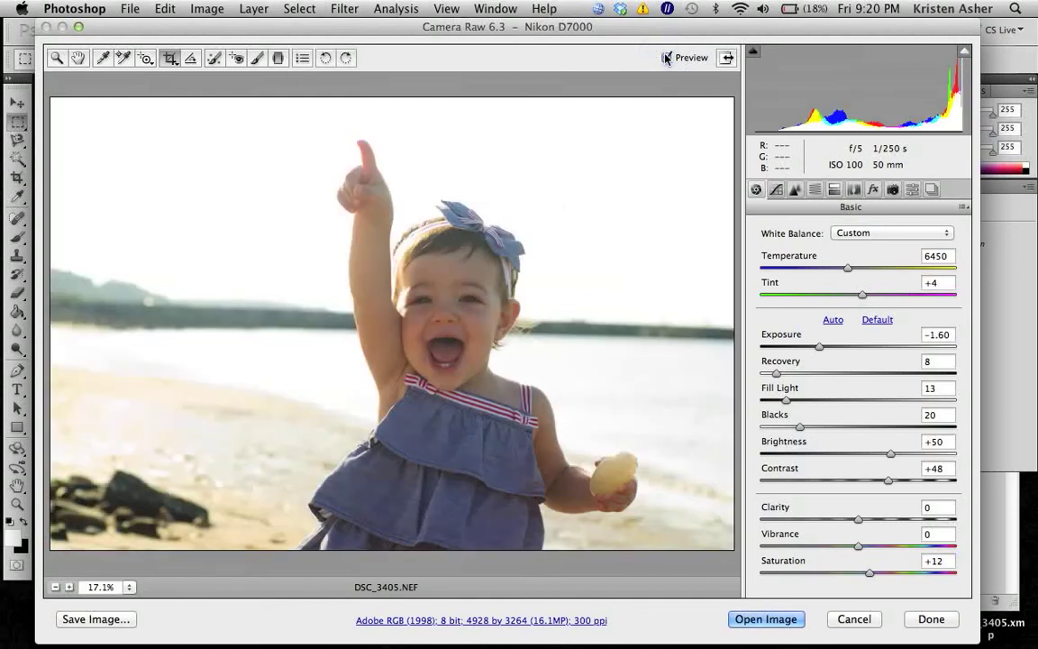
pyautogui.click(667, 58)
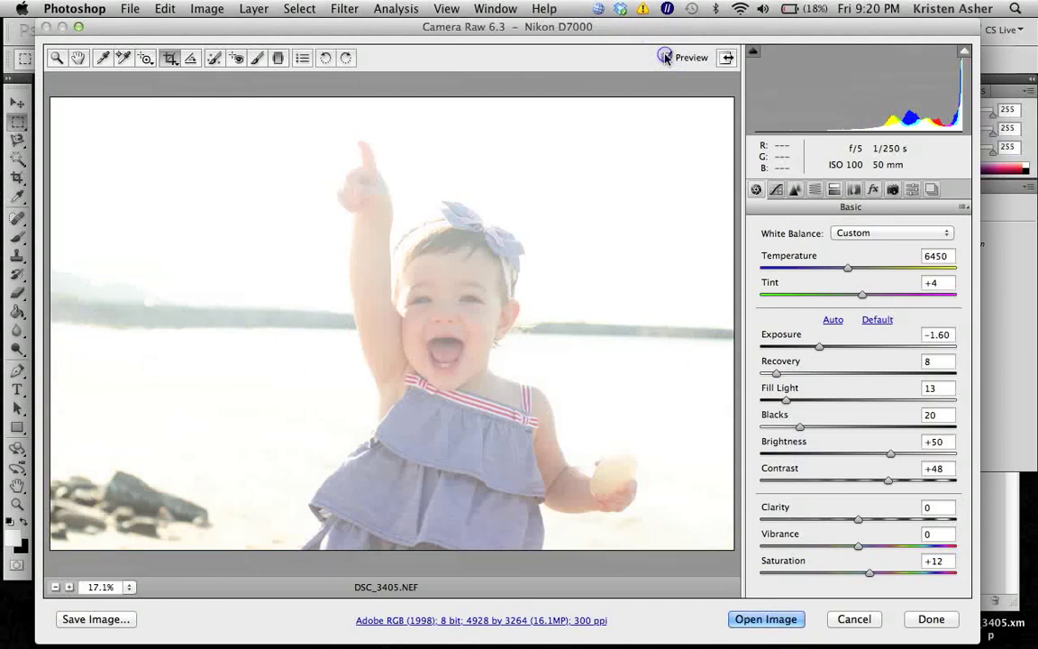
pyautogui.click(667, 58)
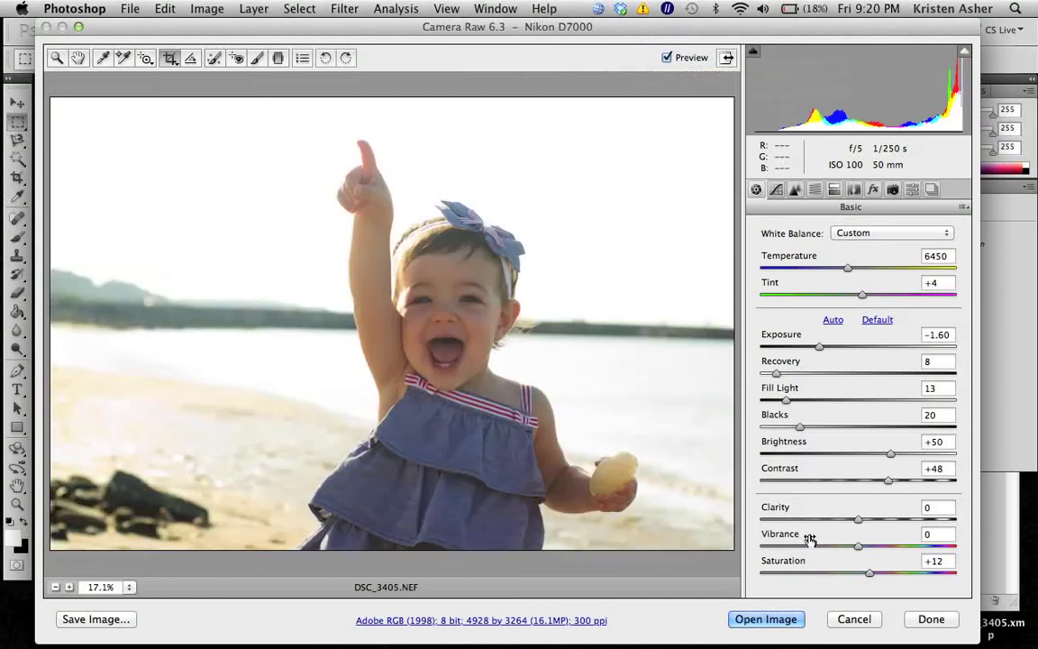
pyautogui.click(762, 619)
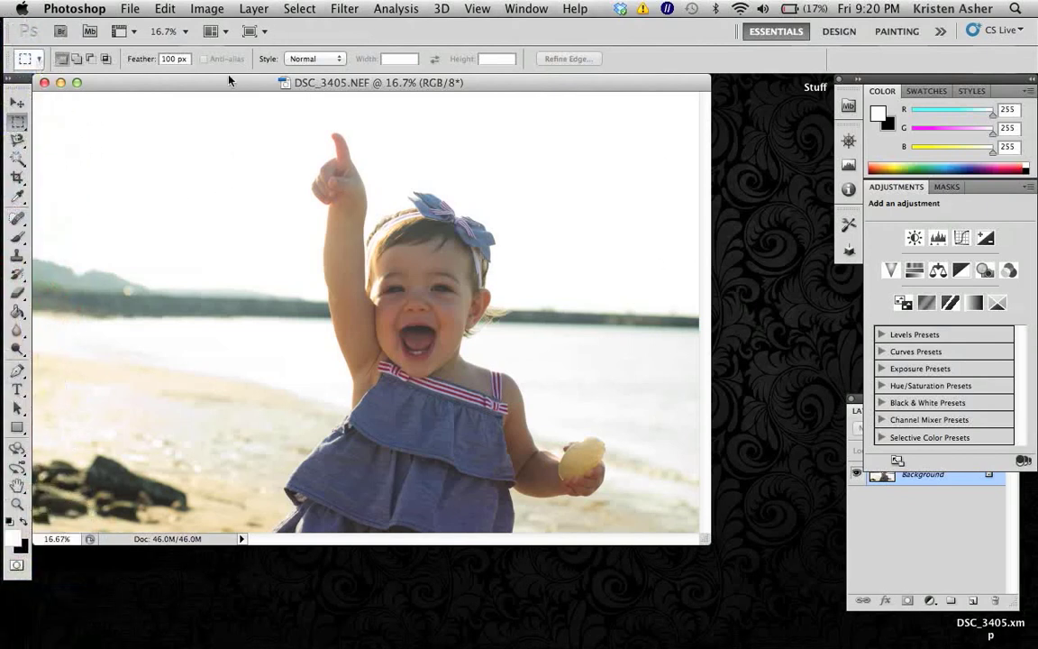
# Open the finished reference image DSC_3405slogo.jpg from the desktop in Photoshop
pyautogui.moveTo(229, 81); pyautogui.dragTo(245, 119)
pyautogui.click(204, 58)
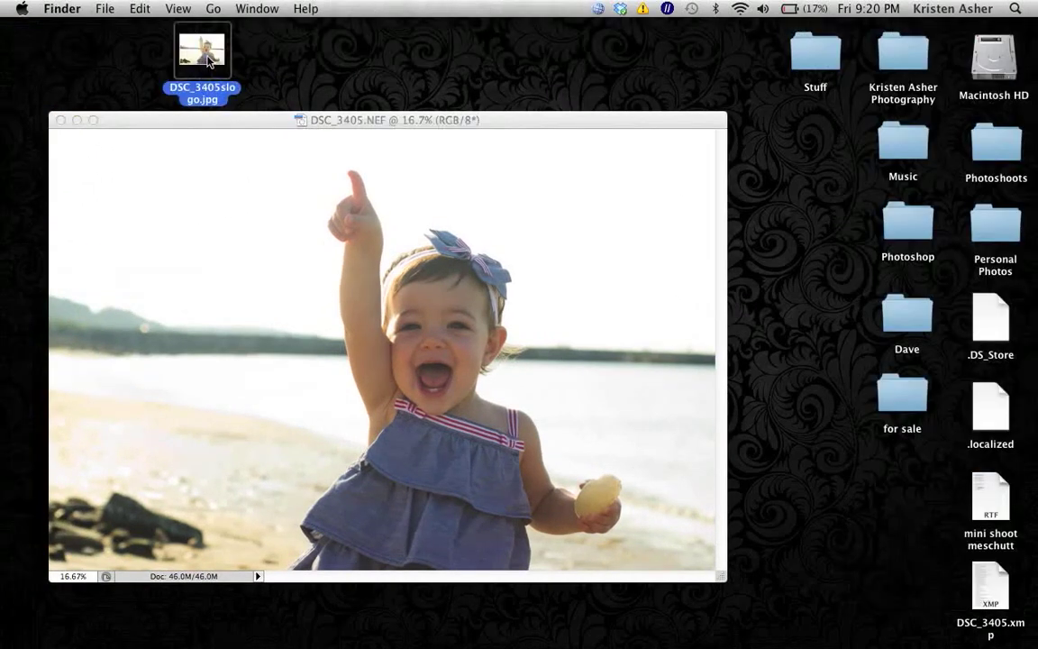
pyautogui.moveTo(208, 60); pyautogui.dragTo(14, 312)
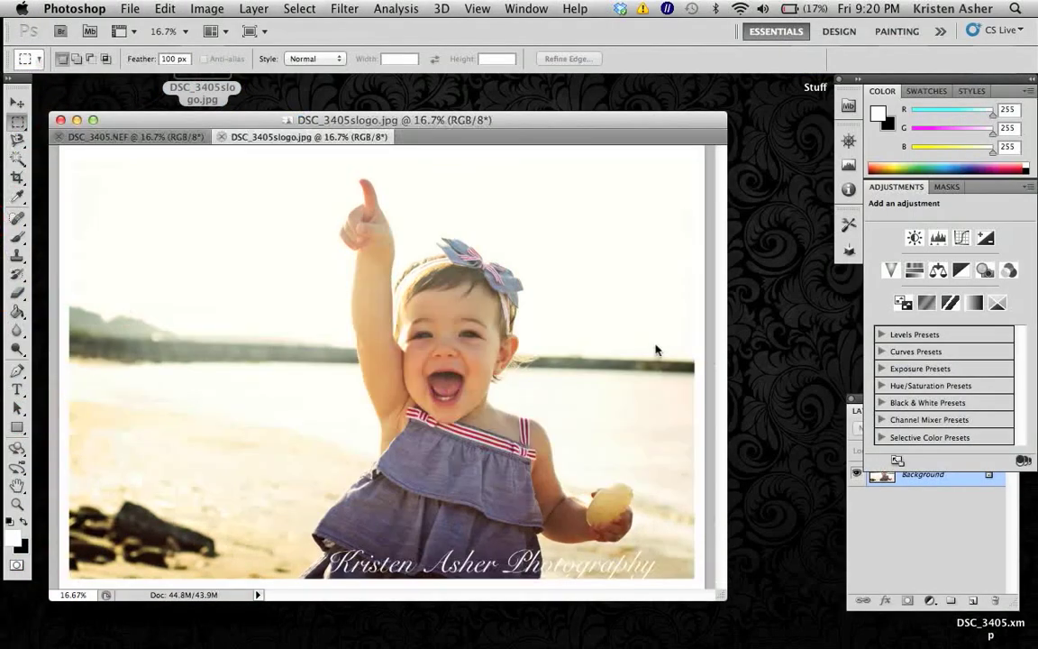
# View the finished reference image in full screen mode and check its canvas size without changing it
pyautogui.press('f')
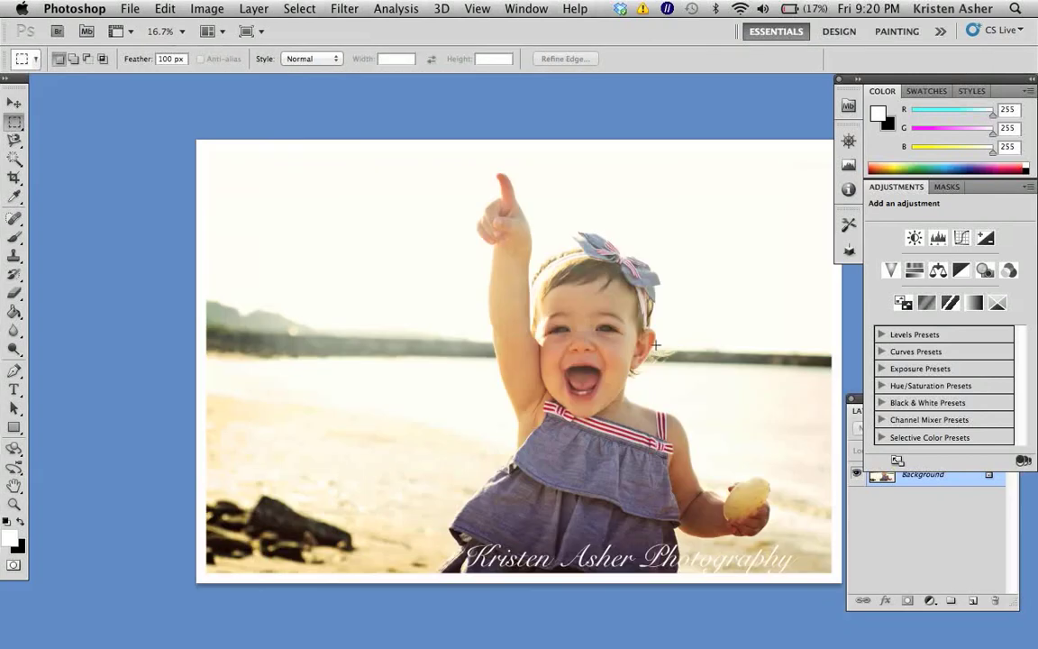
pyautogui.press('f')
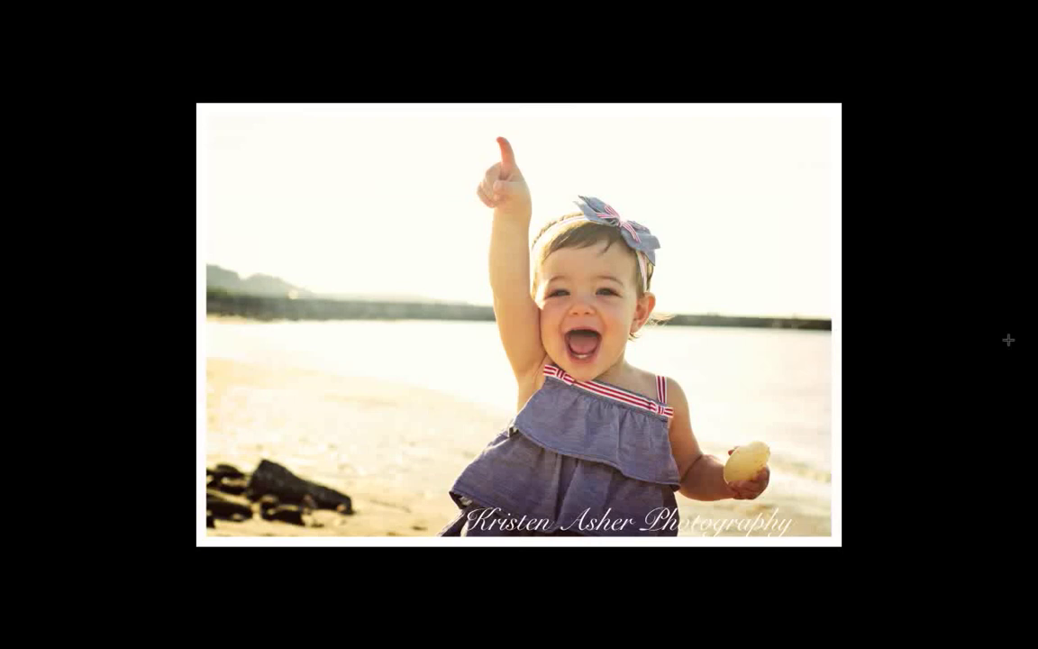
pyautogui.press('f')
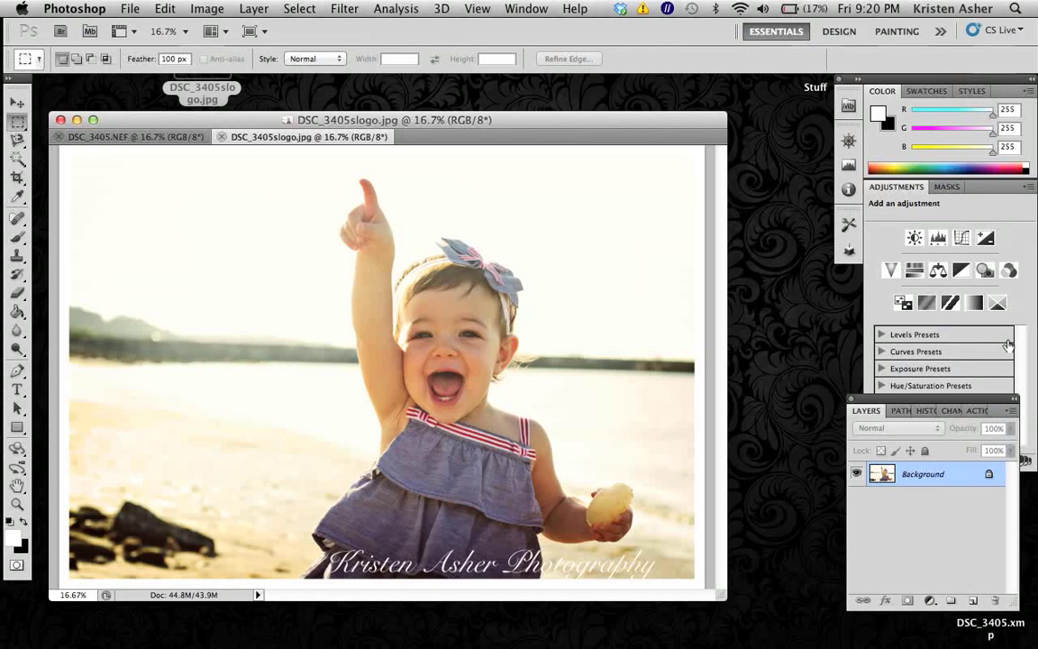
pyautogui.press('super+alt+c')
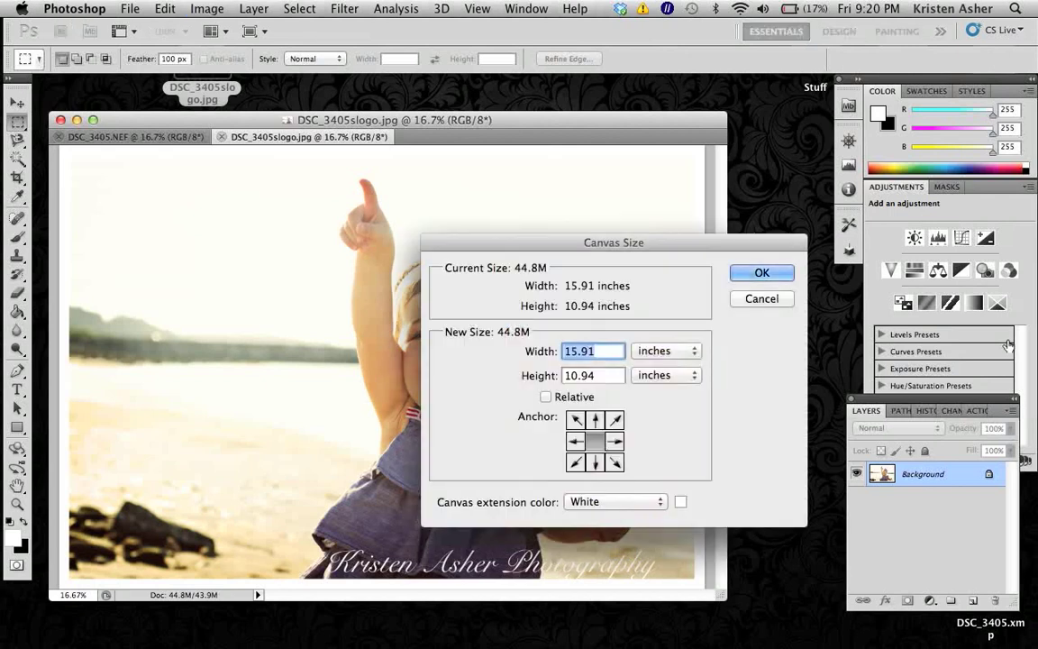
pyautogui.click(752, 299)
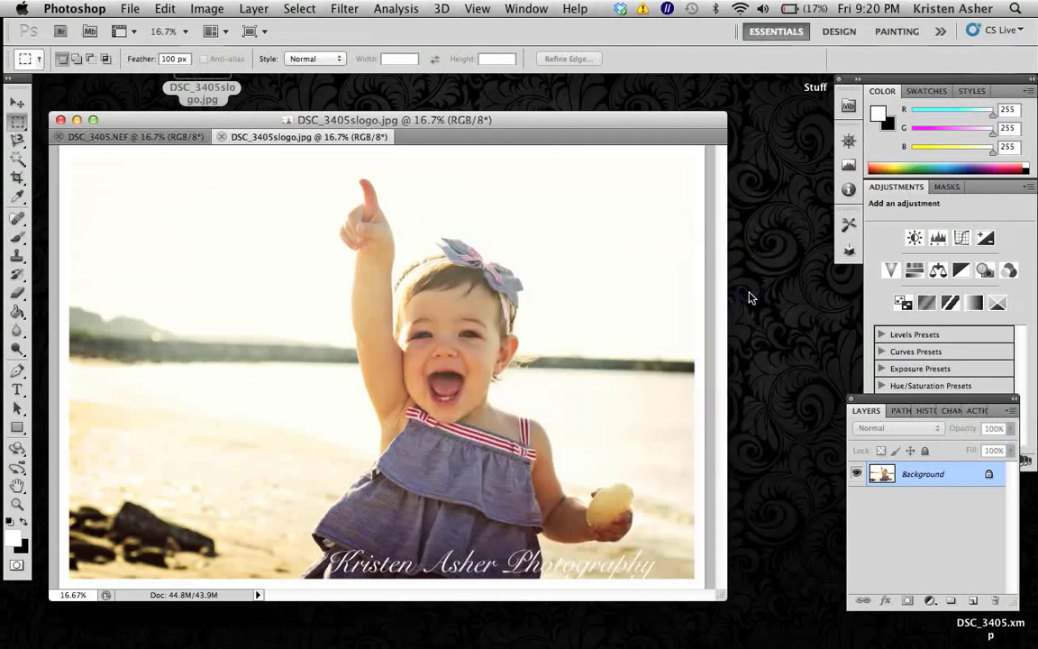